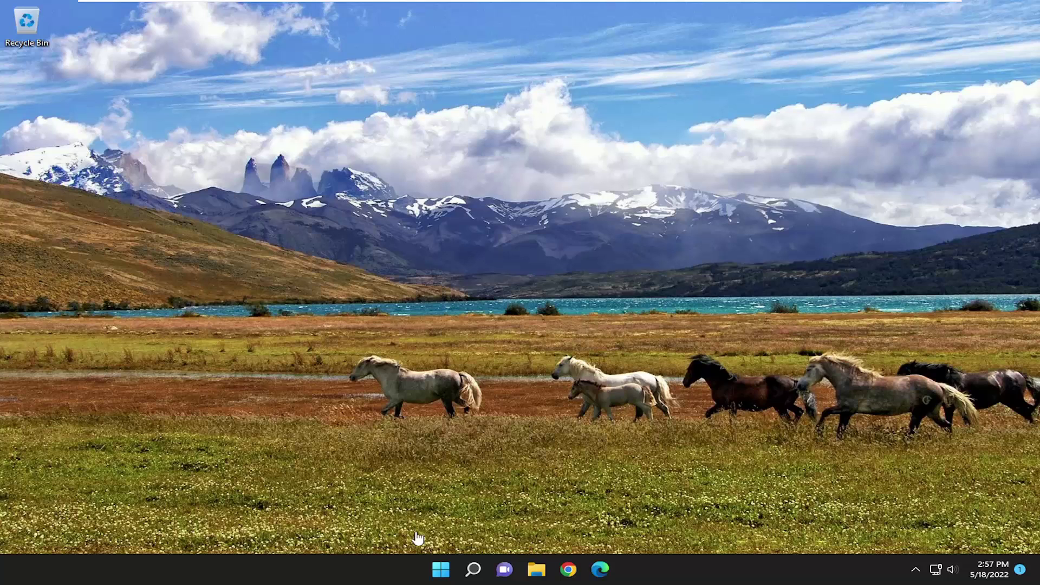
Open the Settings app and go to the Windows Update page.
left_click(473, 570)
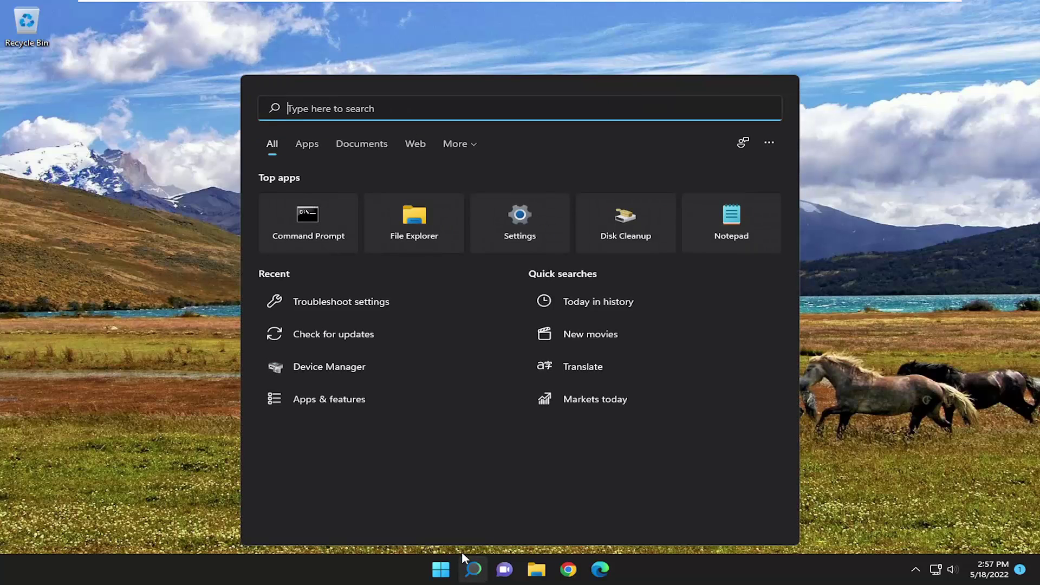
type("settings")
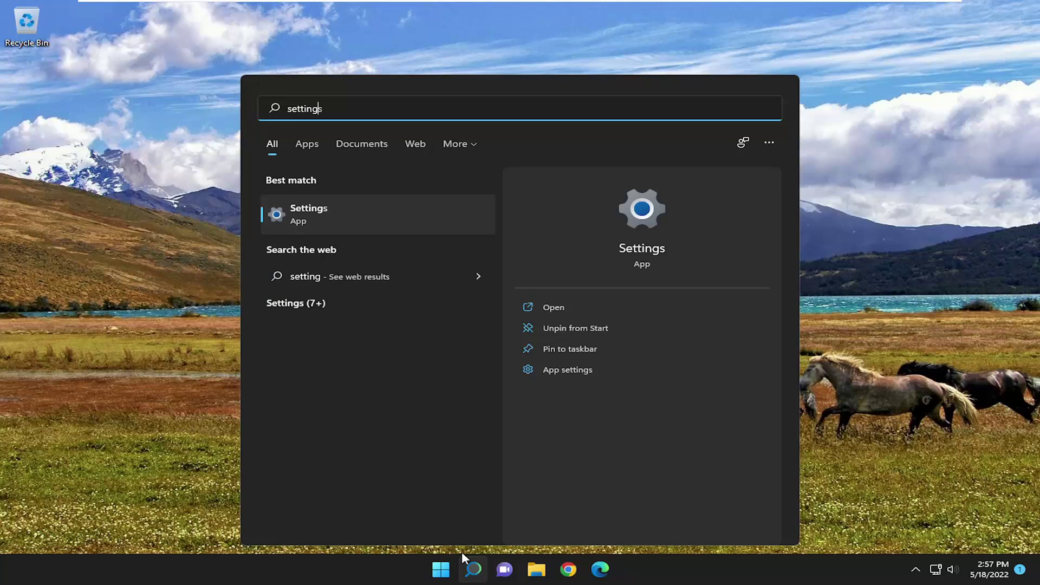
left_click(395, 230)
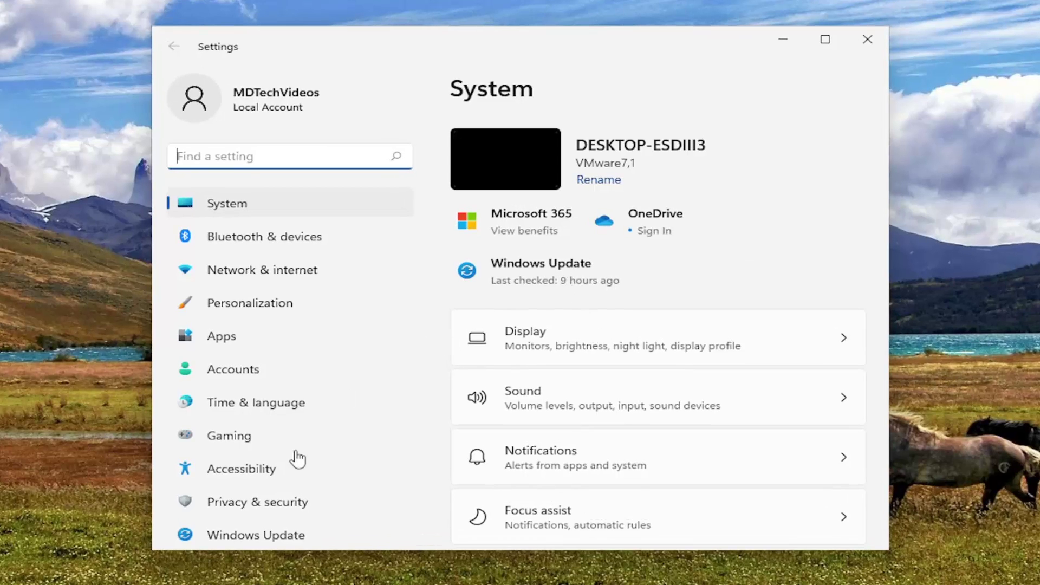
left_click(241, 538)
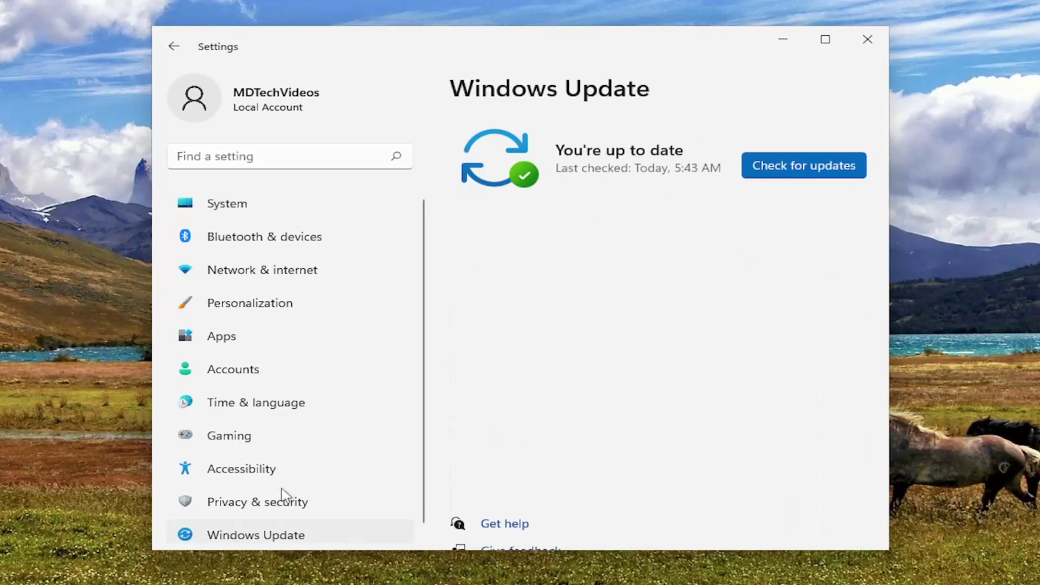
Turn off downloads from other PCs in the Delivery Optimization settings under the advanced update options.
scroll(640, 316, "down", 1)
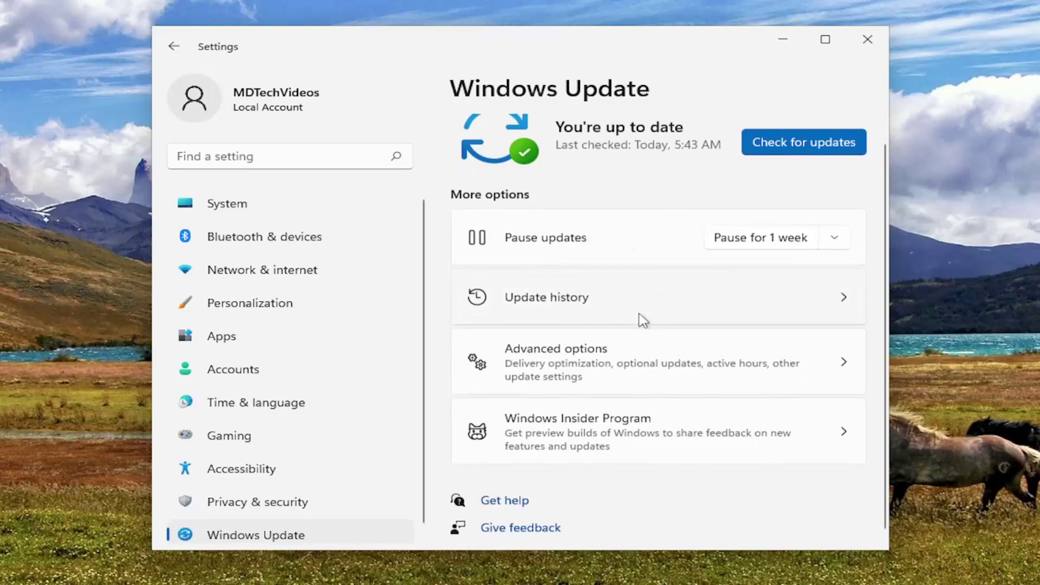
left_click(561, 364)
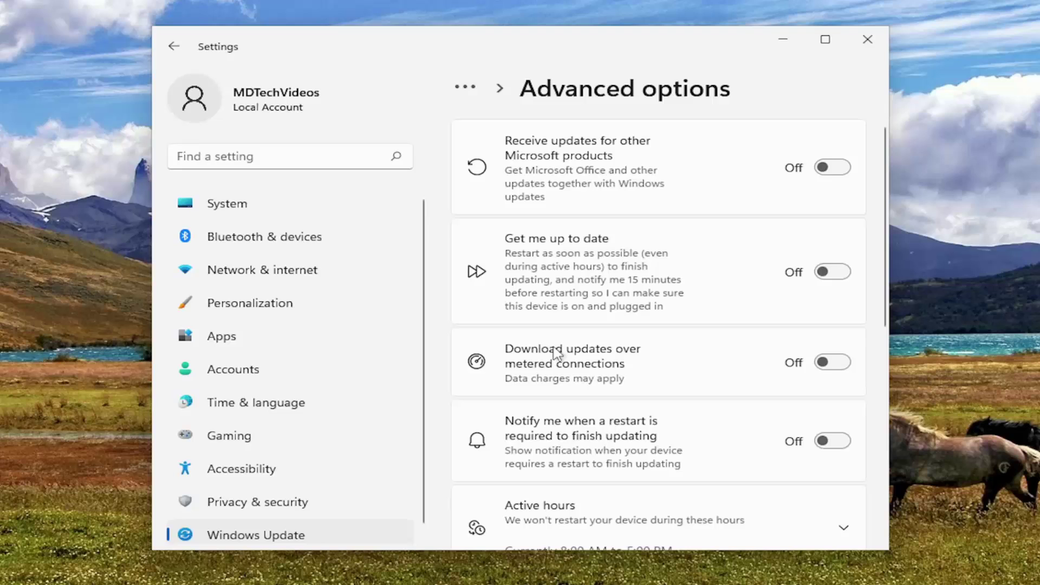
scroll(587, 367, "down", 5)
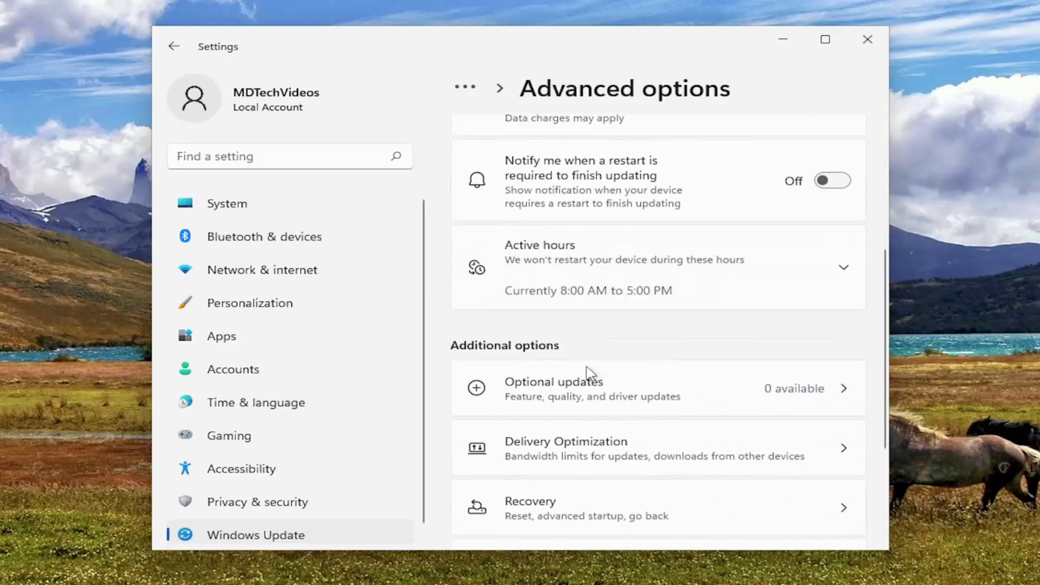
scroll(588, 372, "down", 2)
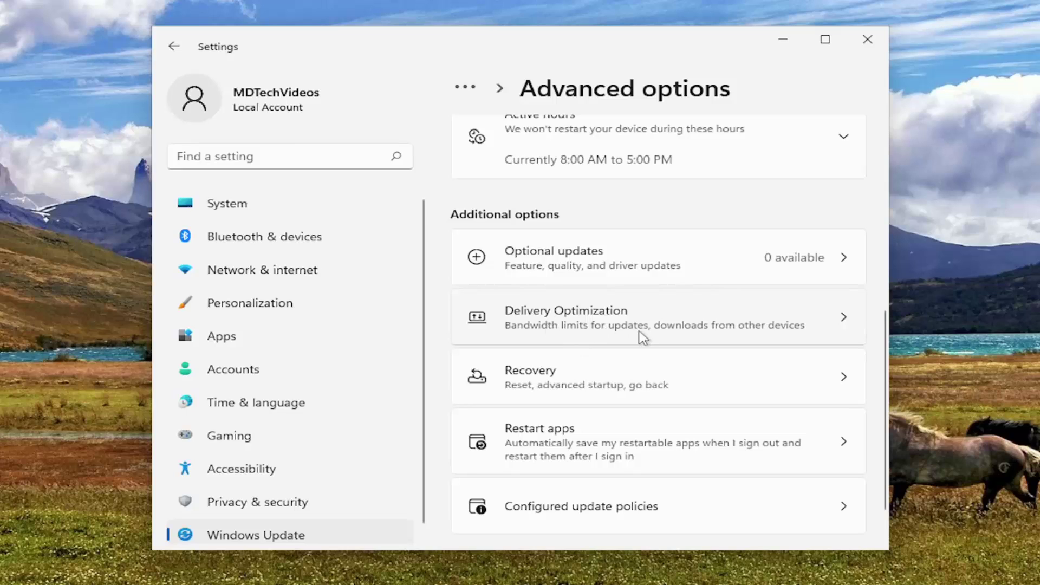
left_click(730, 337)
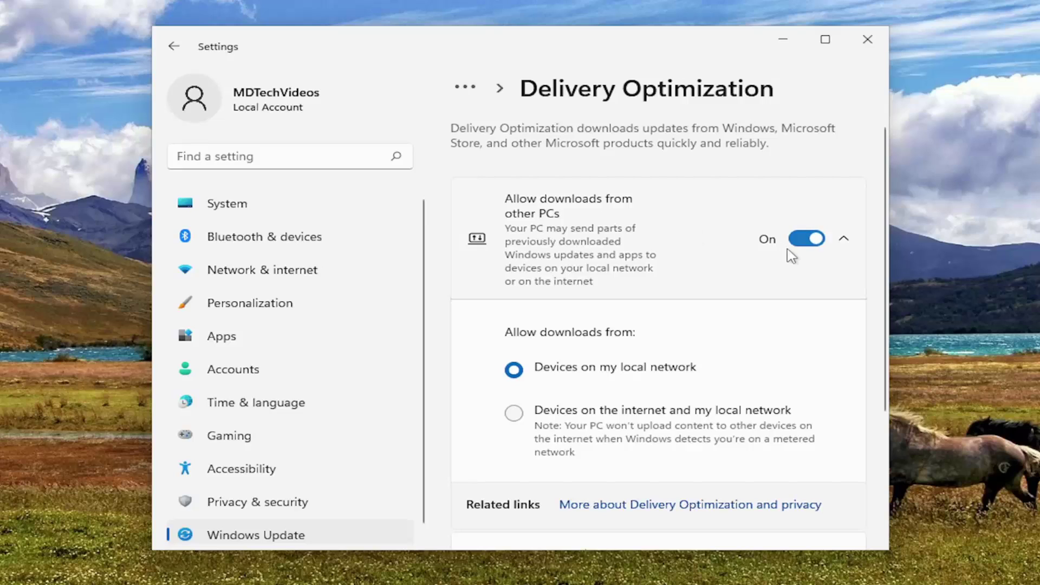
left_click(805, 243)
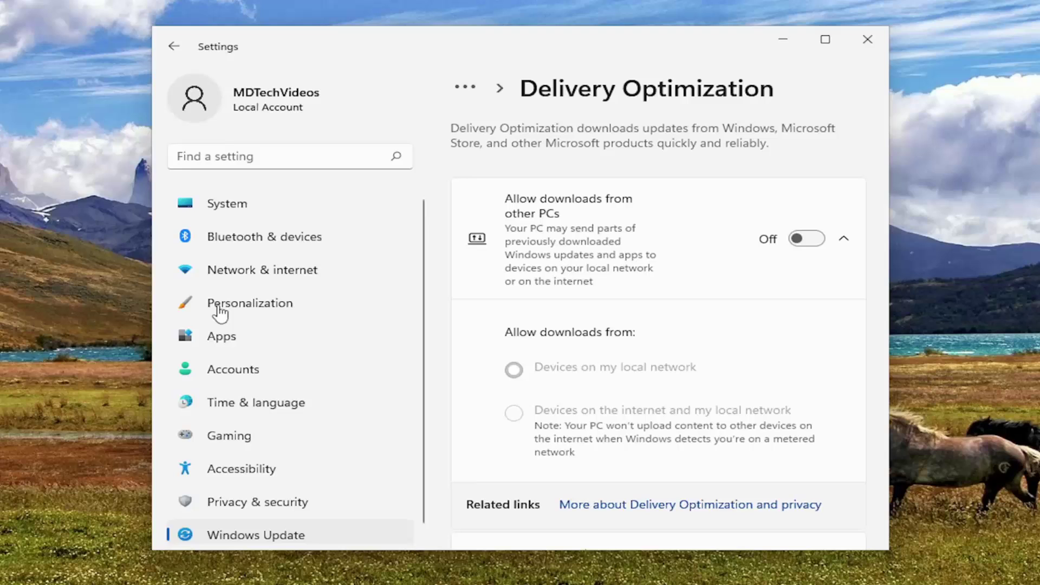
Find the Xbox app by searching the installed apps for "xbox" and open its advanced options.
left_click(218, 338)
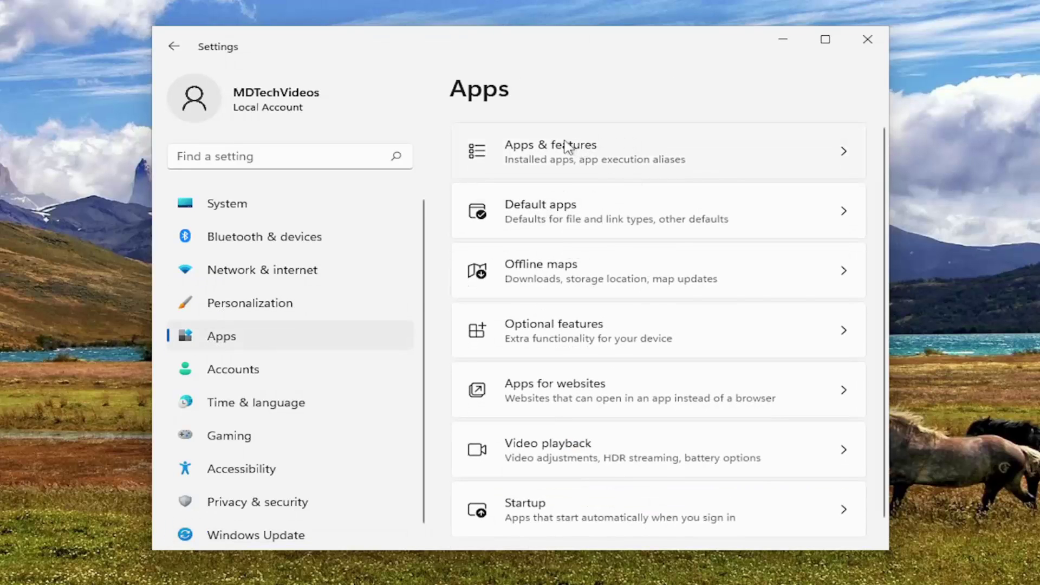
left_click(588, 158)
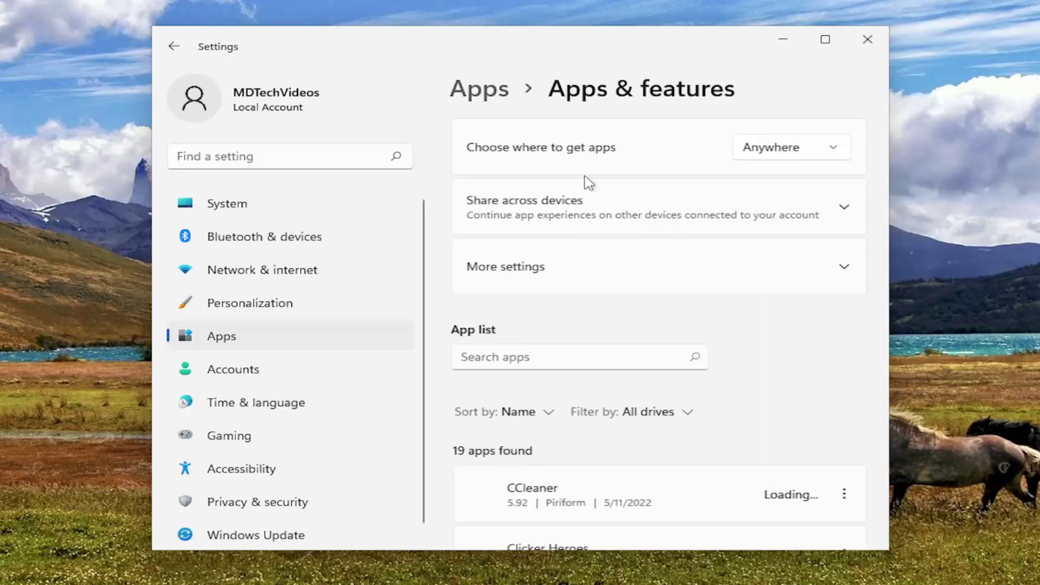
left_click(491, 357)
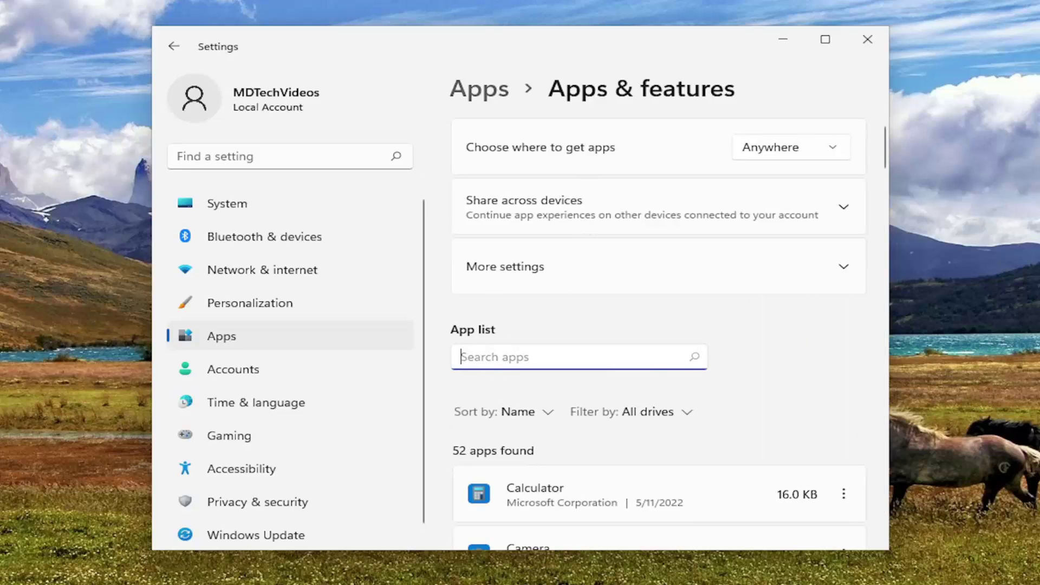
type("xbox")
scroll(623, 274, "down", 4)
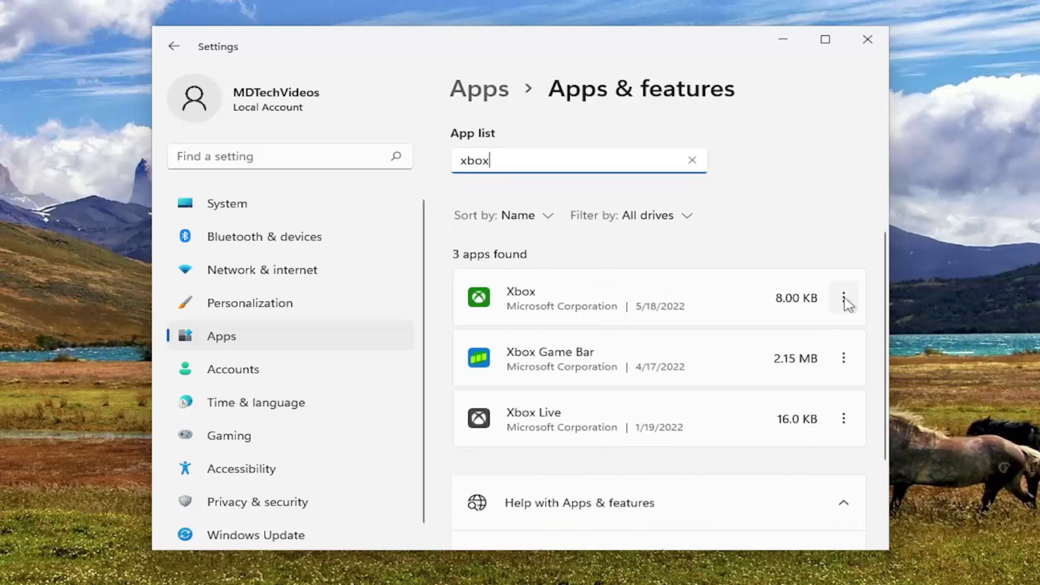
left_click(844, 298)
left_click(698, 336)
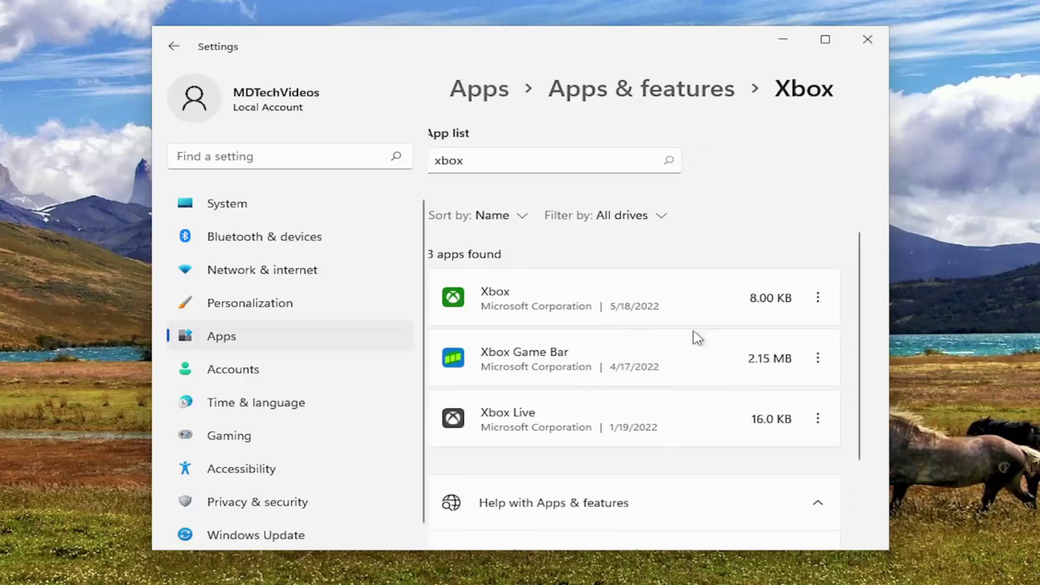
Repair the Xbox app, reset it including its data, and close Settings.
scroll(668, 304, "down", 10)
scroll(648, 291, "down", 4)
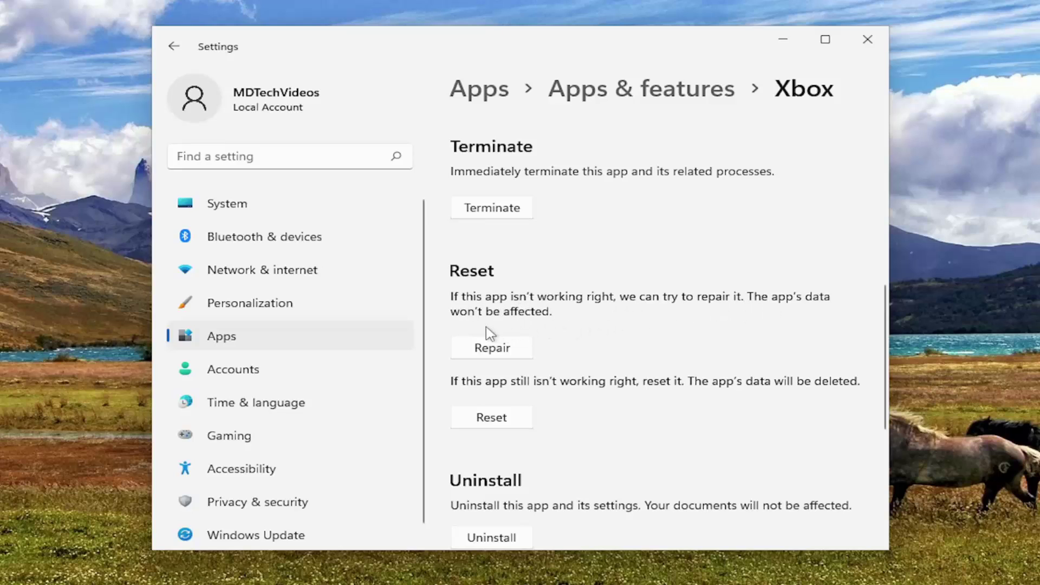
left_click(493, 352)
left_click(501, 422)
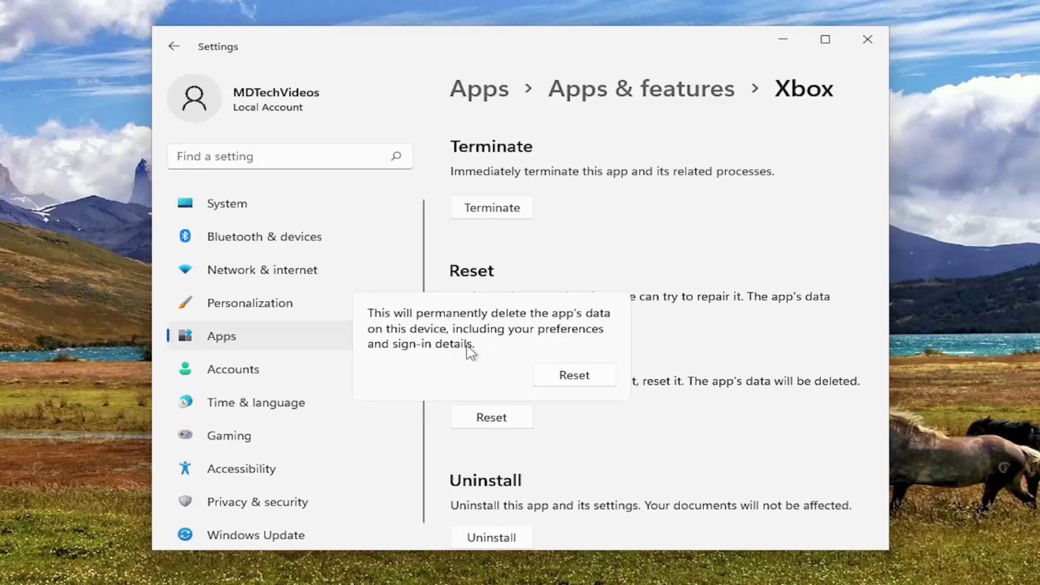
left_click(565, 374)
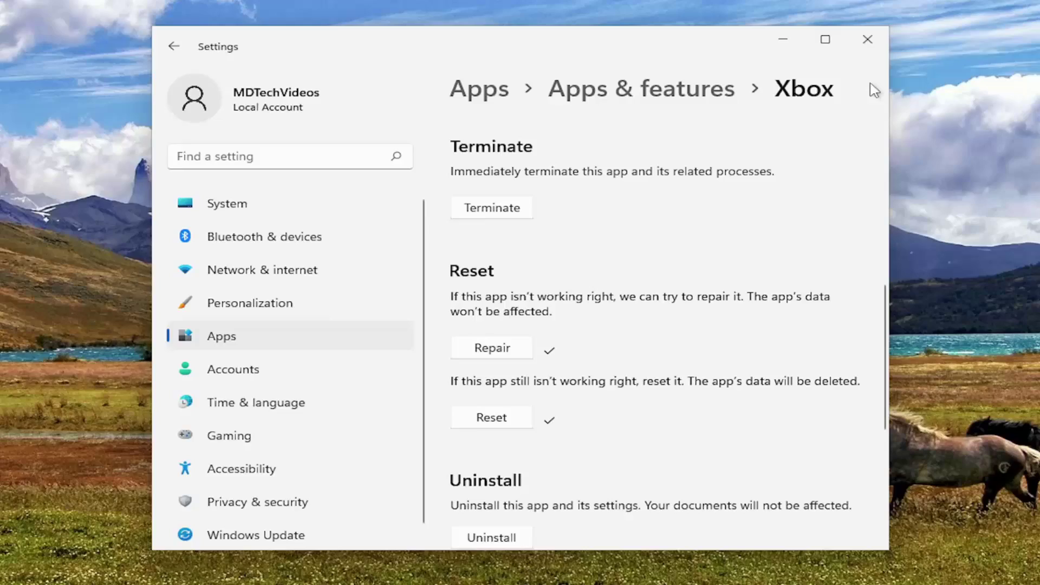
left_click(878, 48)
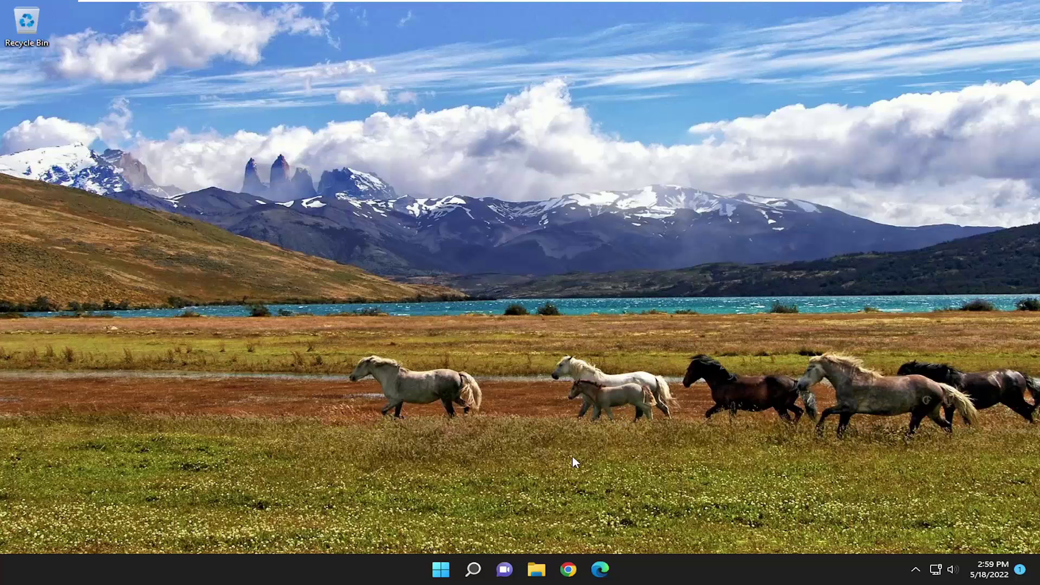
Search for "cmd" and open Command Prompt as administrator, allowing it to make changes to the device.
left_click(474, 576)
type("cmd")
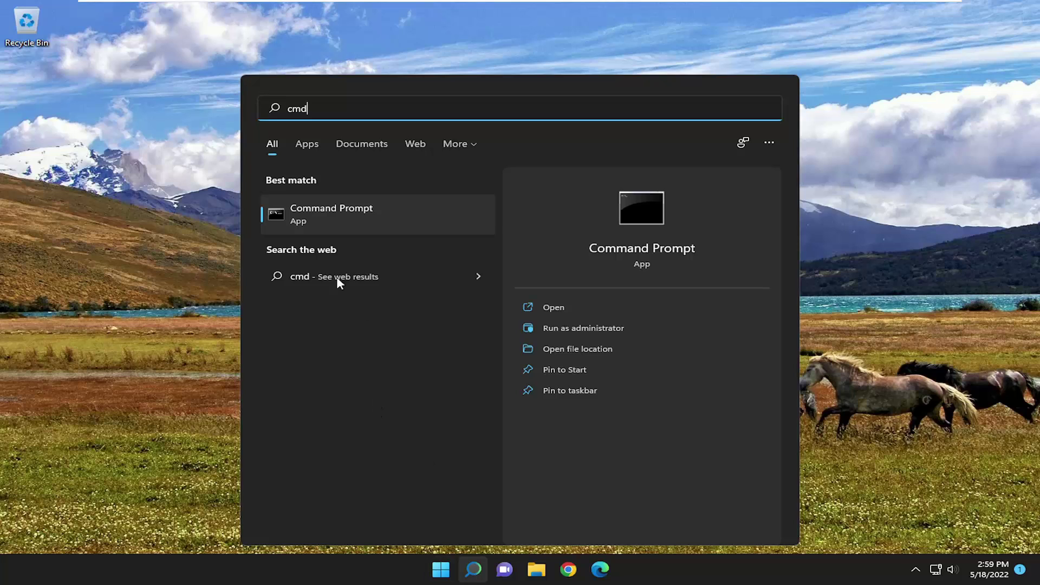
right_click(324, 213)
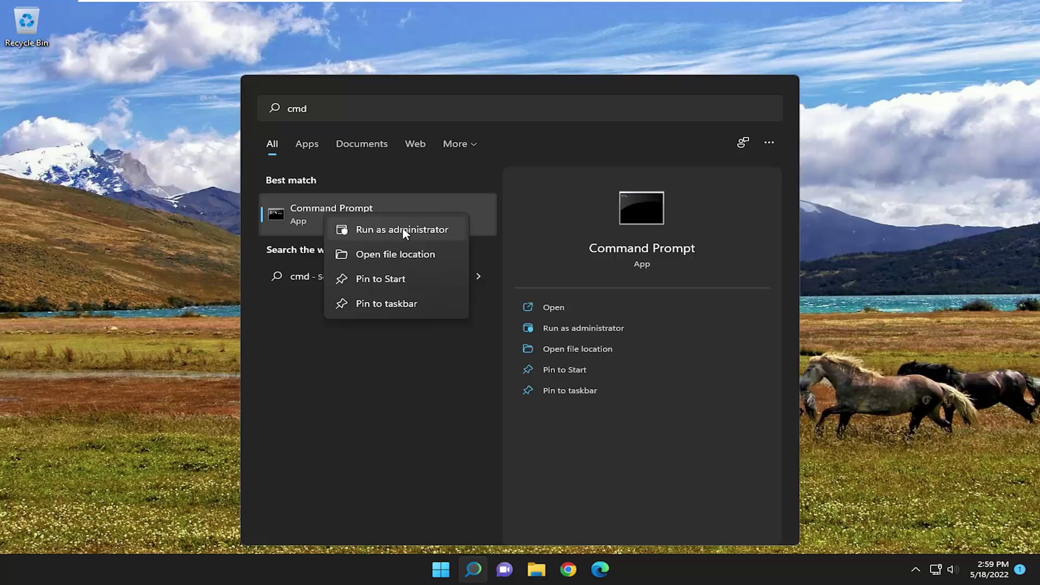
left_click(401, 231)
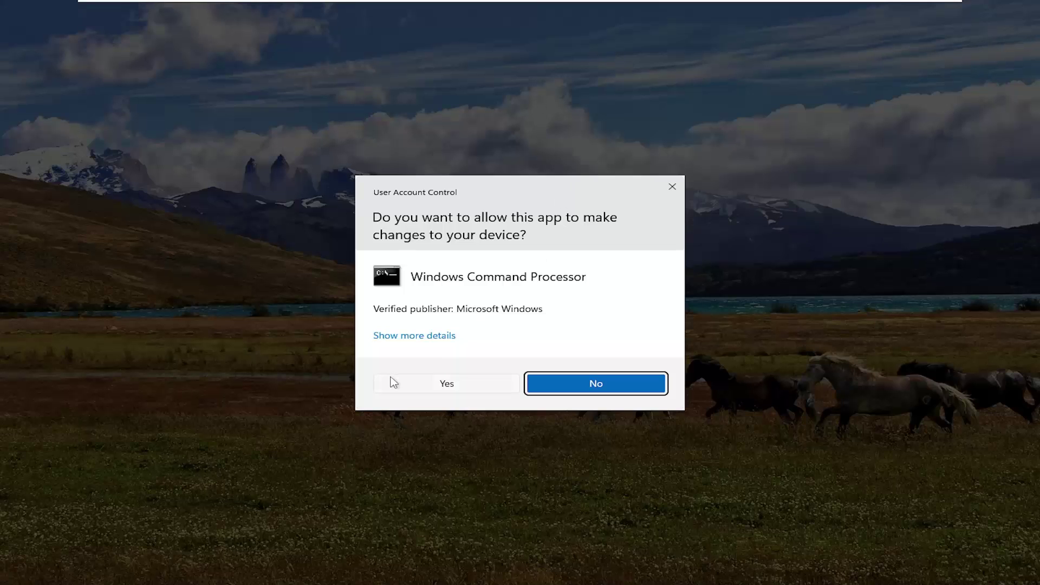
left_click(447, 385)
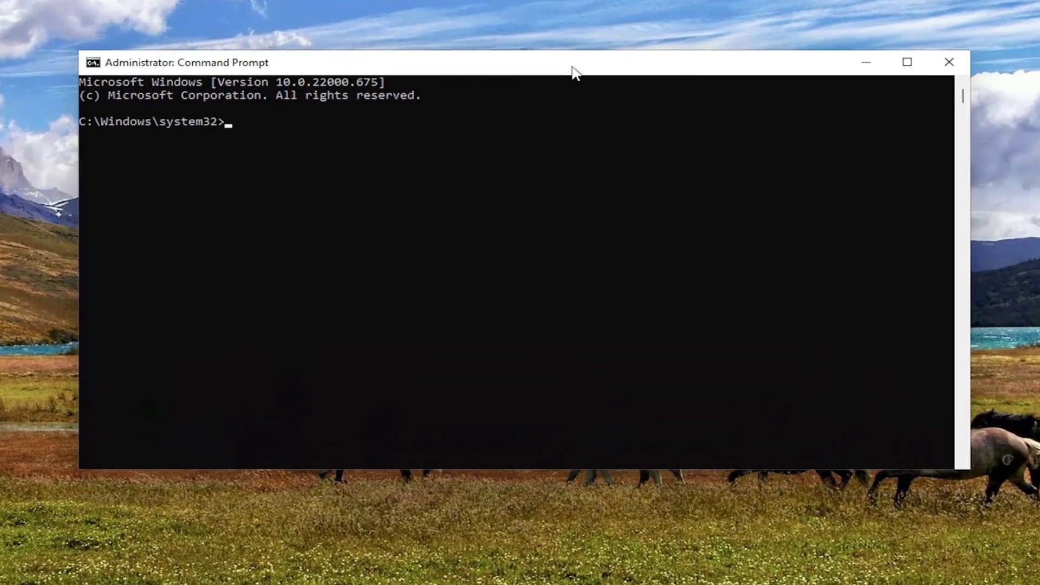
Run "ipconfig /flushdns" and "netsh winsock reset", and close Command Prompt.
type("ipconfig /flushdns")
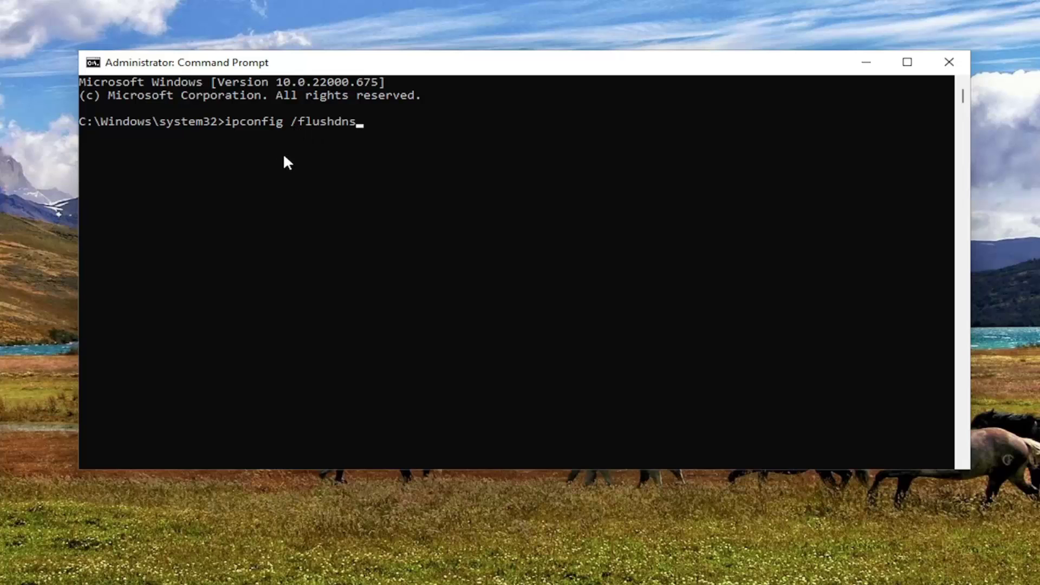
key("Return")
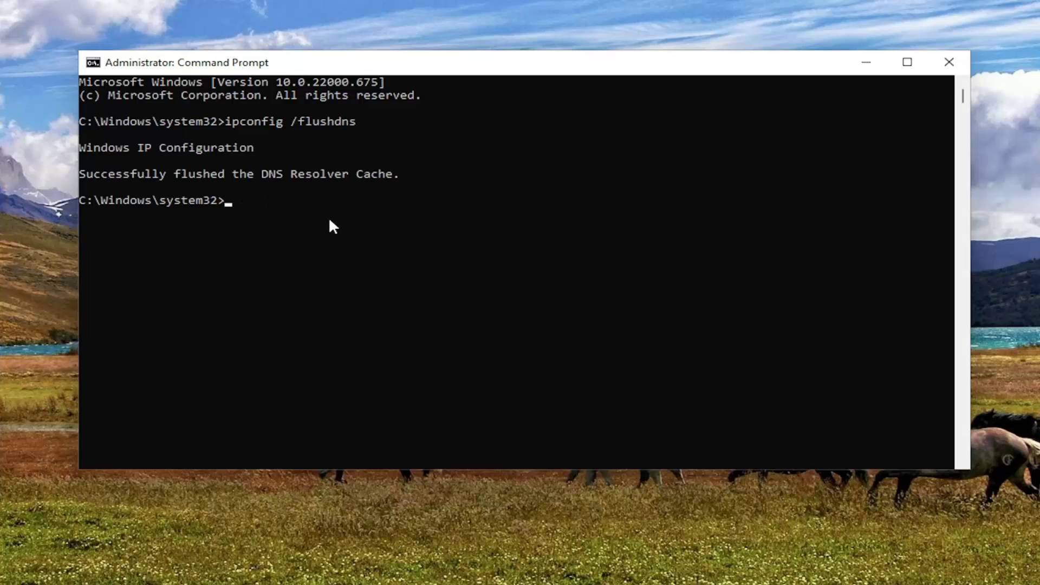
type("netsh winsock reset")
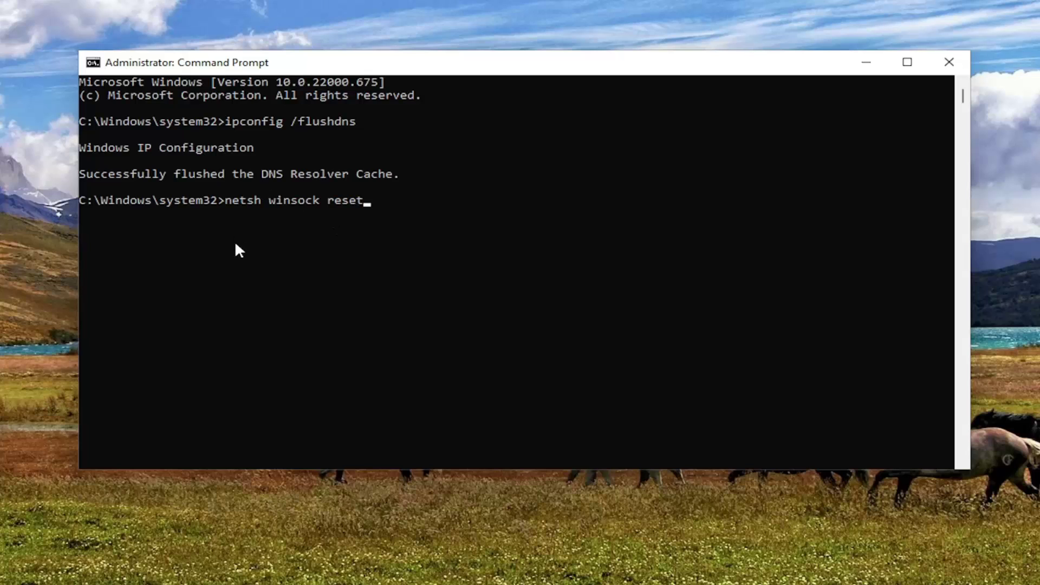
key("Return")
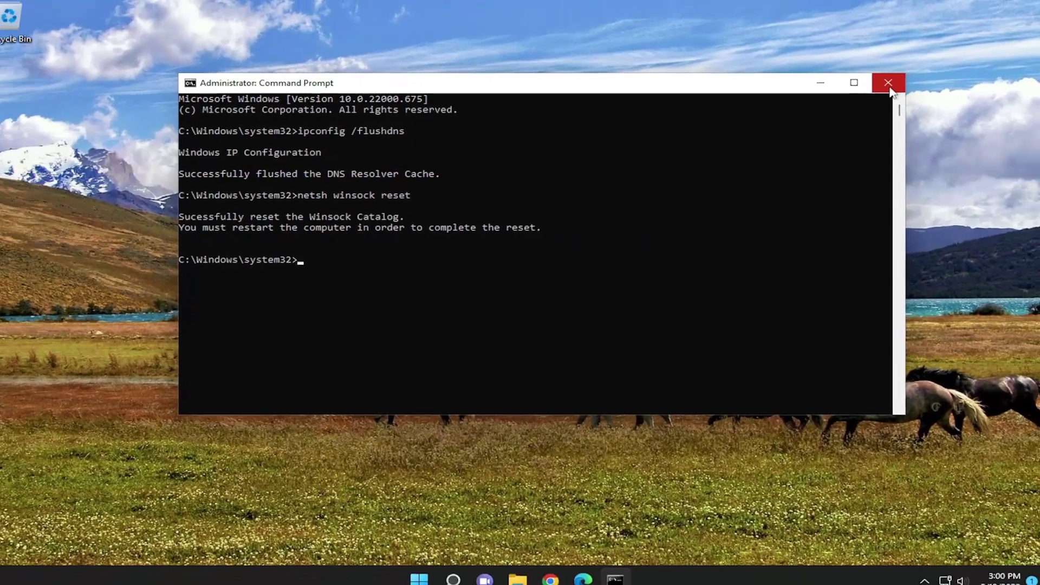
left_click(947, 63)
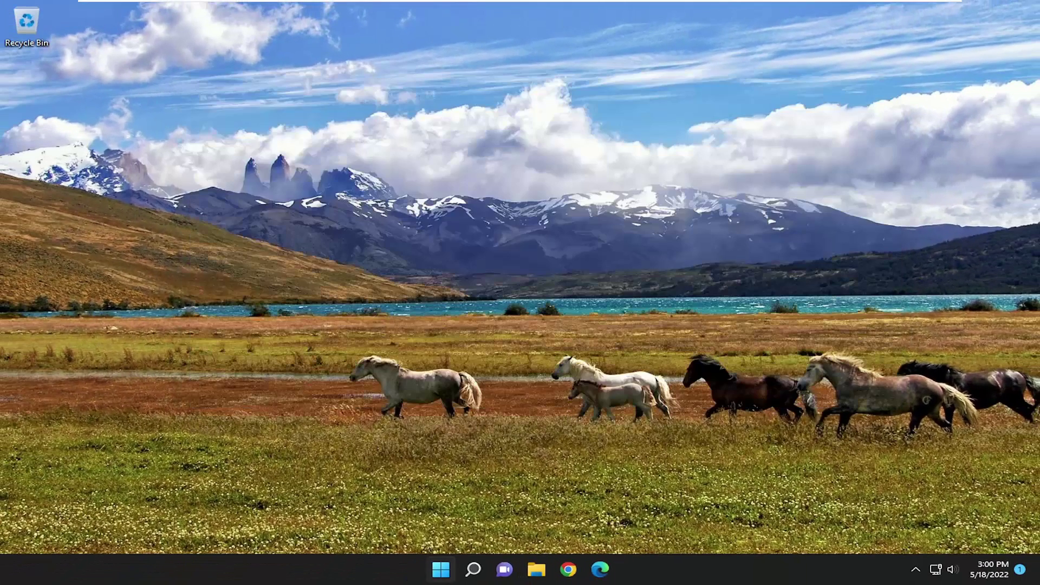